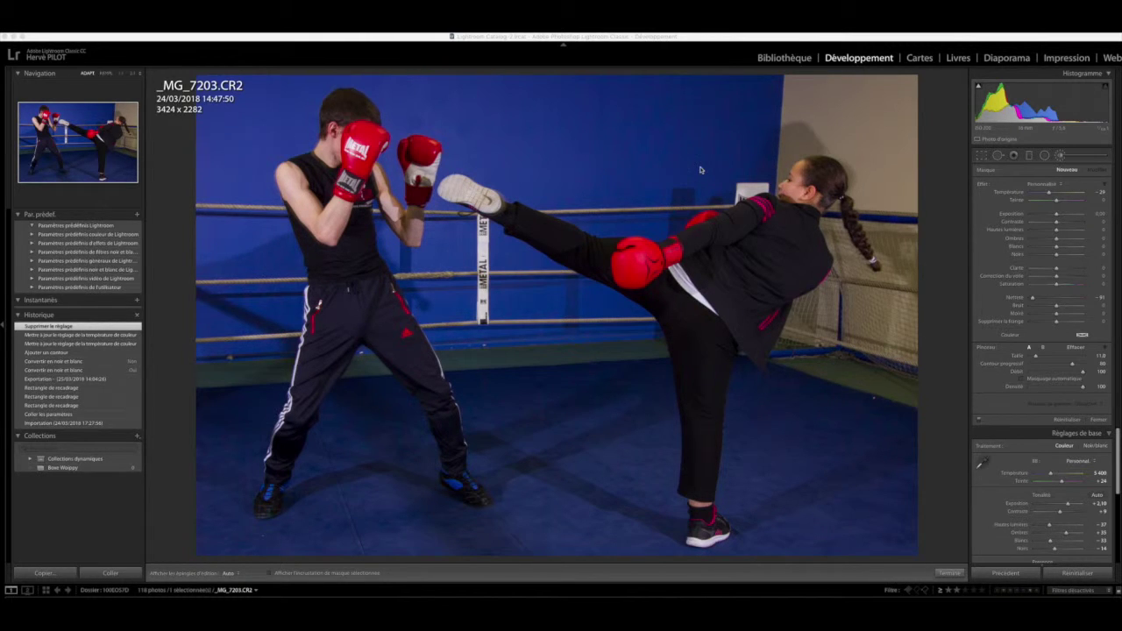
- Leave the adjustment brush and set the photo's overall exposure to +2.20
click(1096, 419)
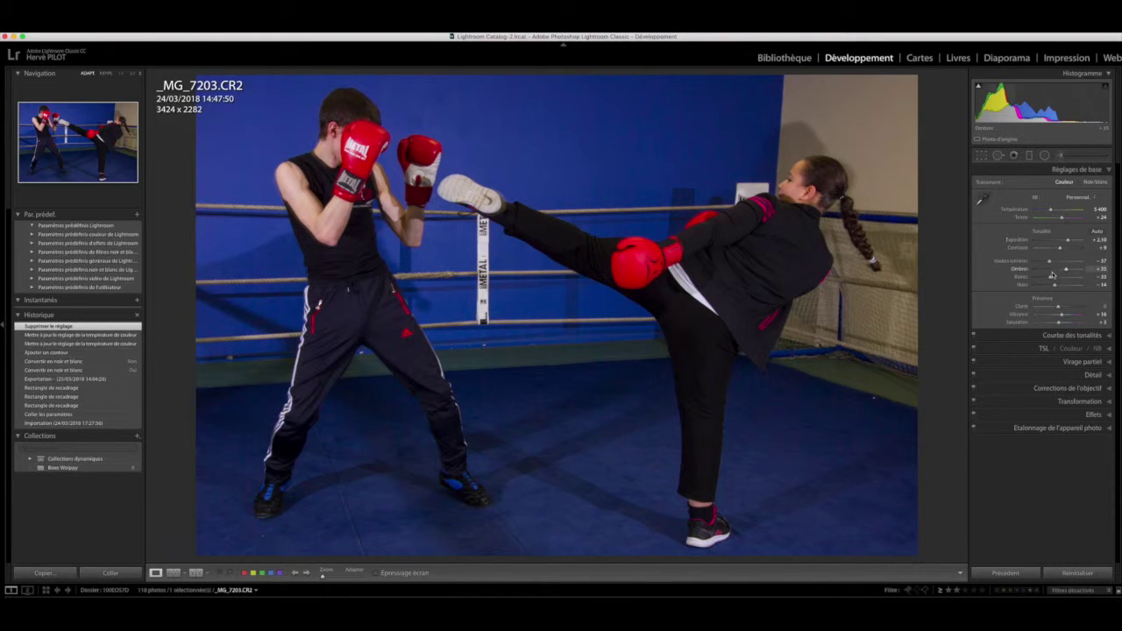
click(1067, 241)
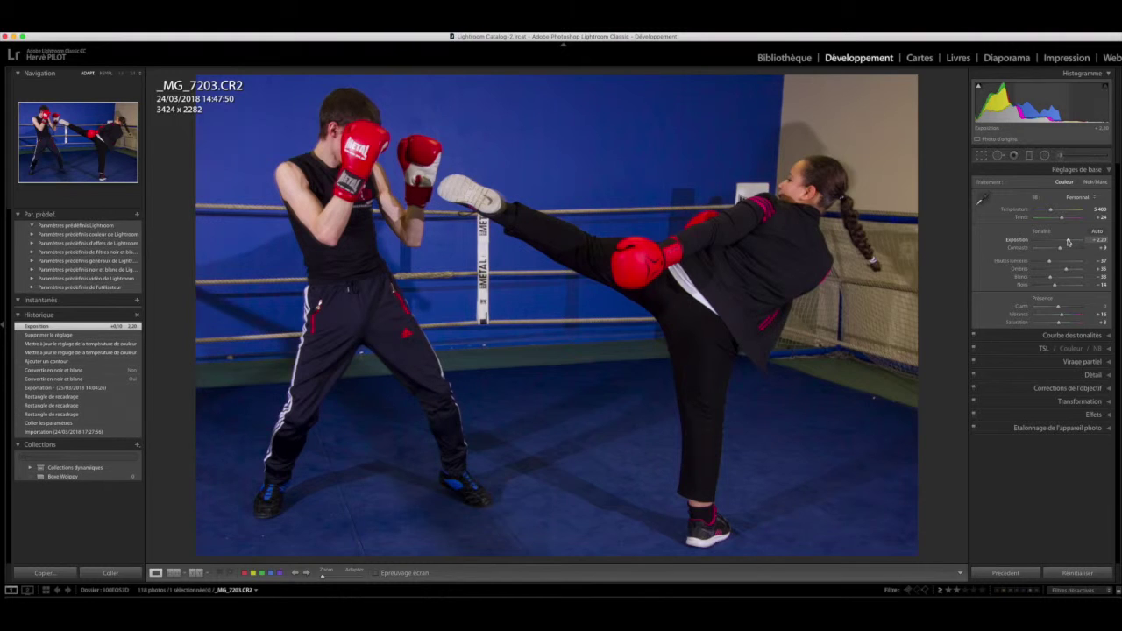
- Activate the adjustment brush with a size of 11.0 and a feather (Contour progressif) of 71
click(1060, 156)
scroll(636, 165, down, 3)
scroll(632, 158, up, 3)
scroll(631, 158, down, 2)
scroll(632, 157, up, 2)
scroll(632, 158, down, 2)
scroll(631, 158, up, 2)
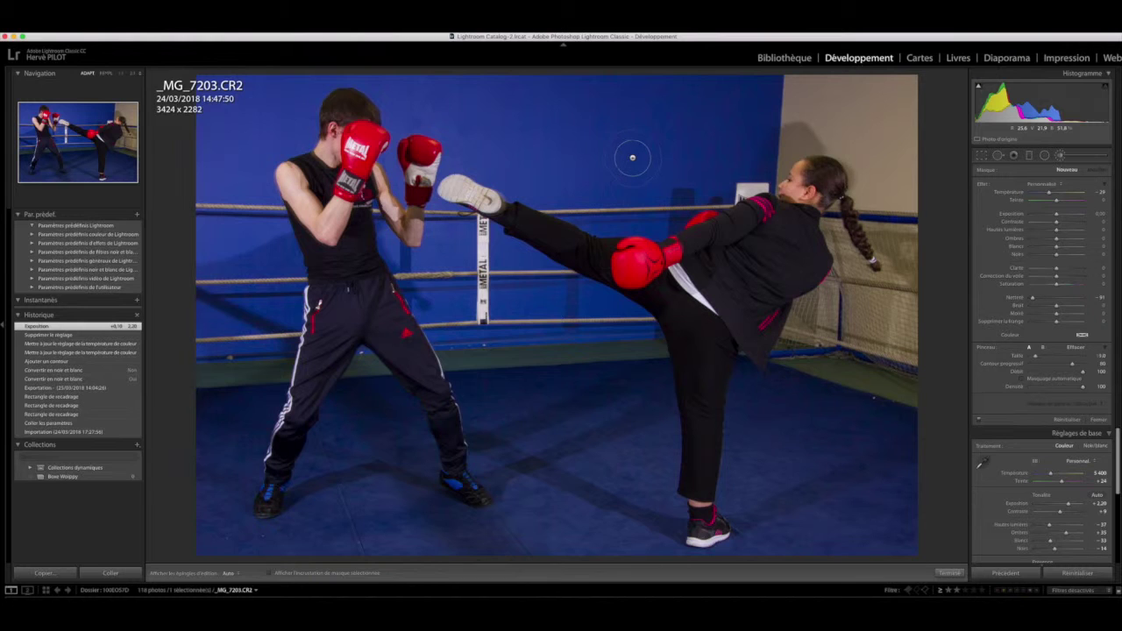
mouse_move(1072, 369)
mouse_down()
mouse_move(1083, 367)
mouse_move(1066, 366)
mouse_up()
scroll(595, 112, up, 4)
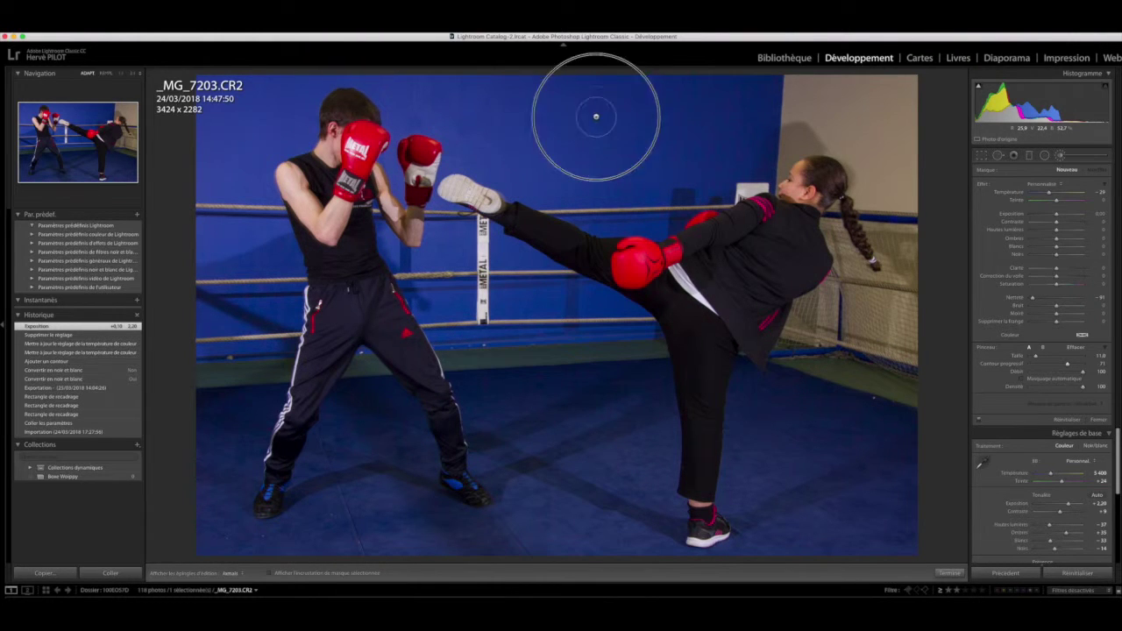
- Paint one brush mask across the upper wall with temperature 100 and a separate mask on the background and female boxer's side with tint 100
click(852, 108)
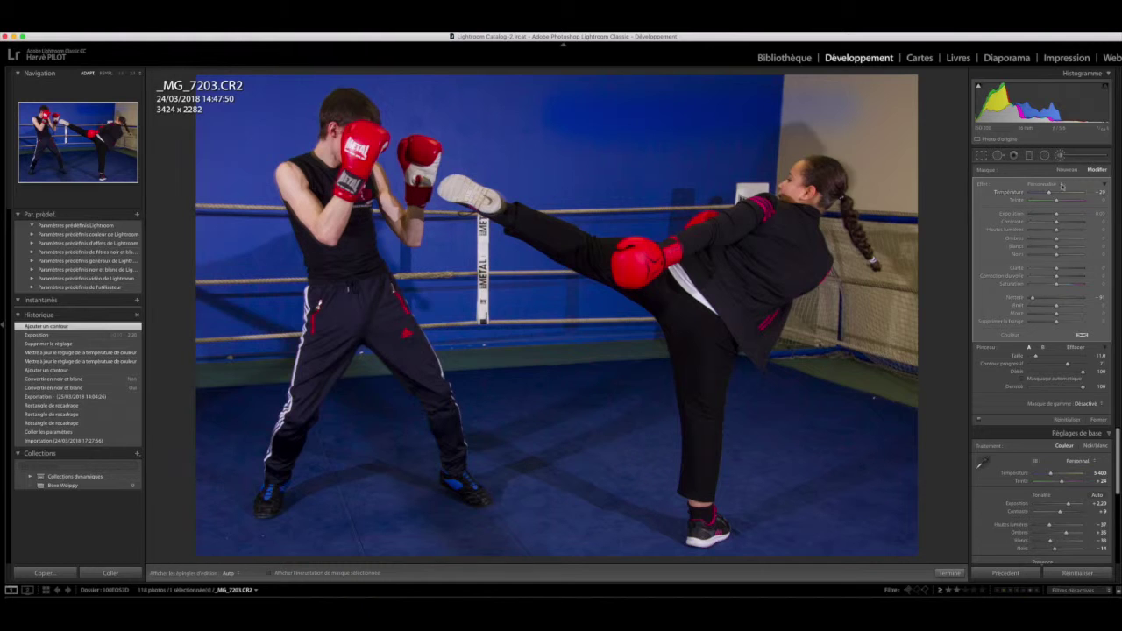
drag(1050, 195, 1104, 200)
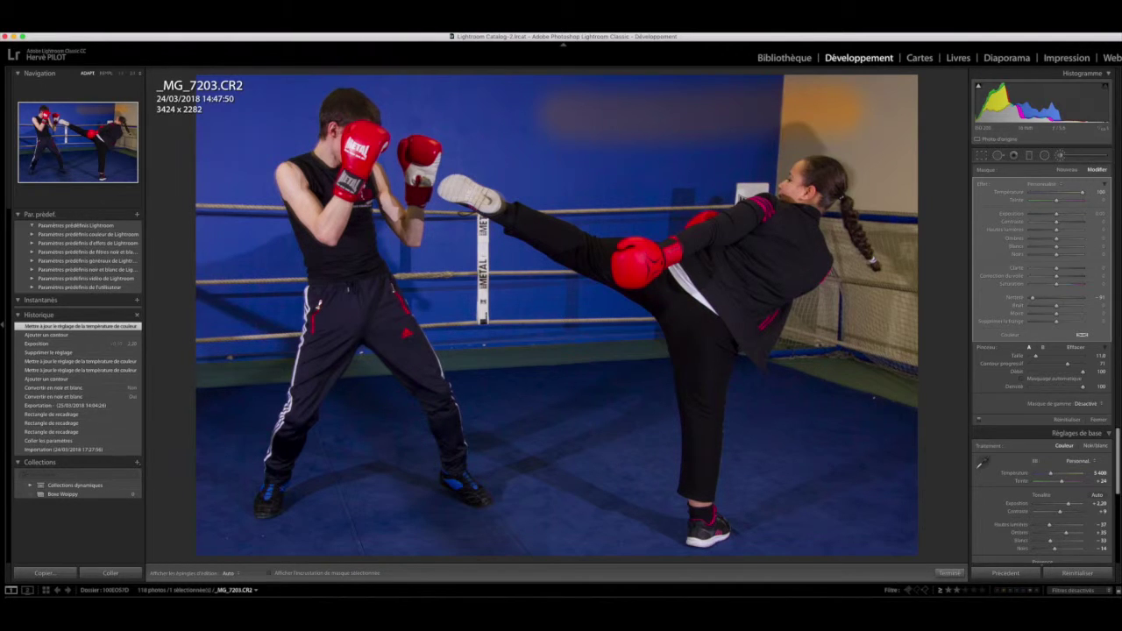
click(1066, 170)
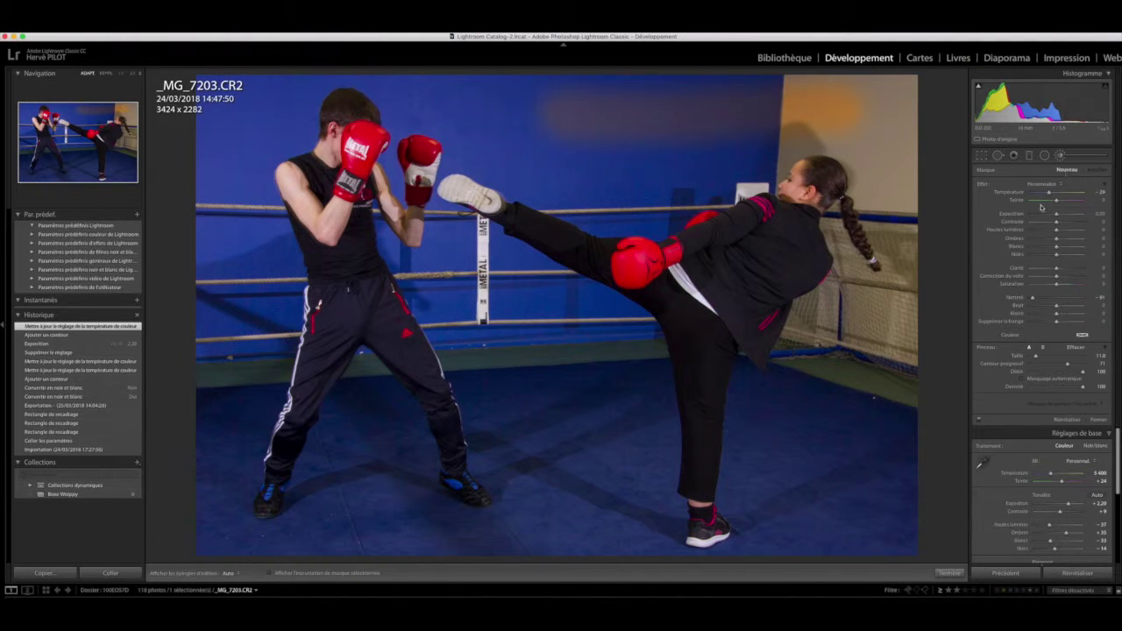
key(h)
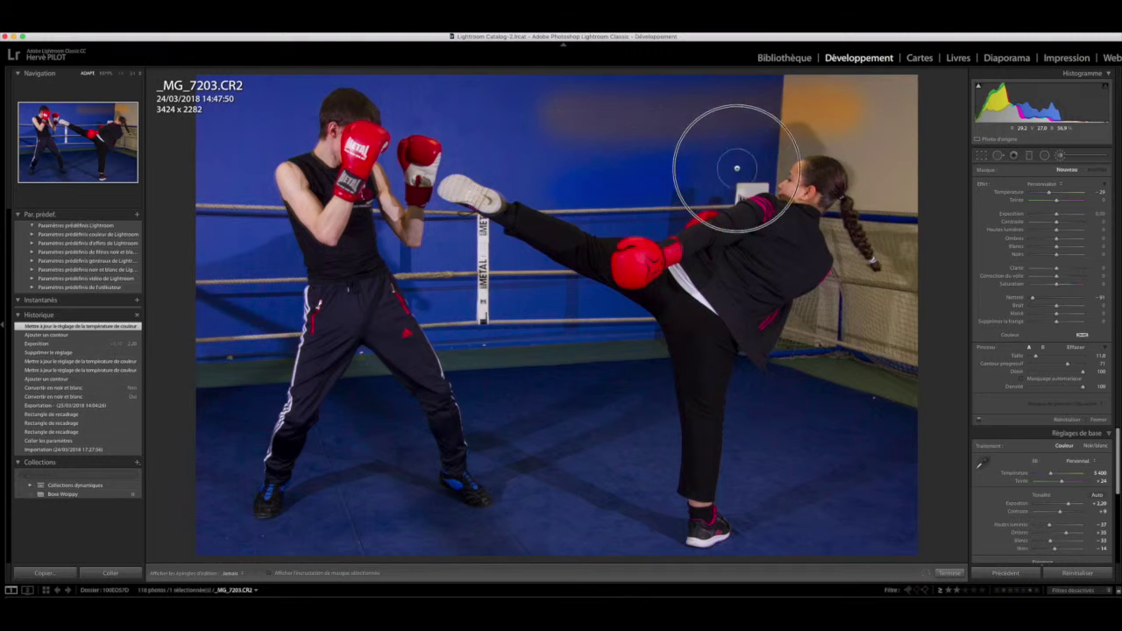
click(860, 444)
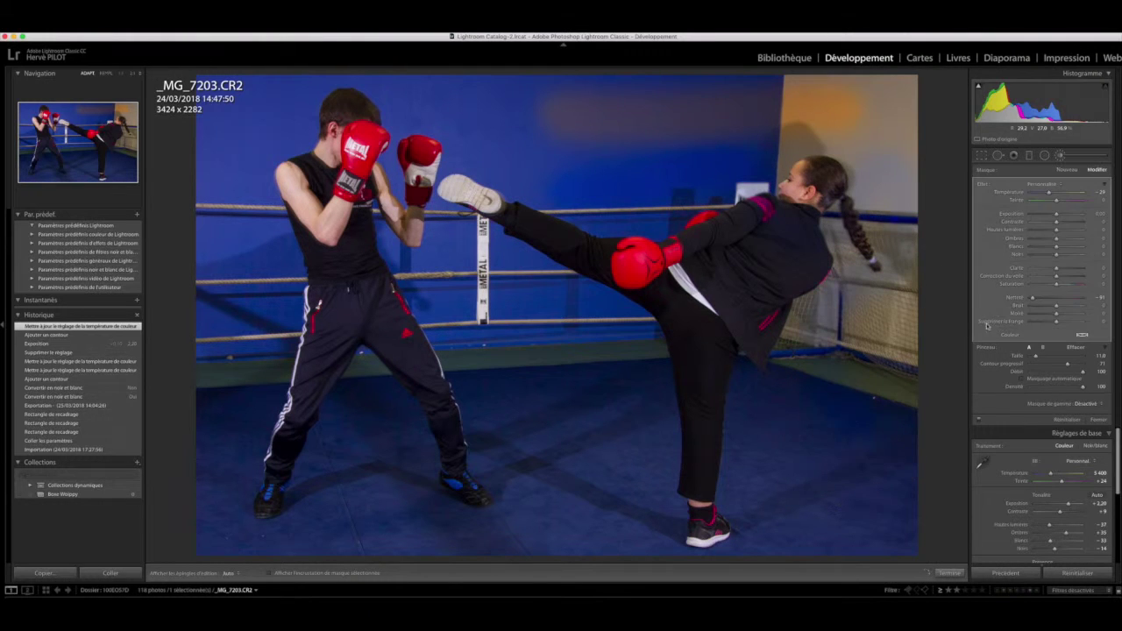
drag(1056, 203, 1099, 201)
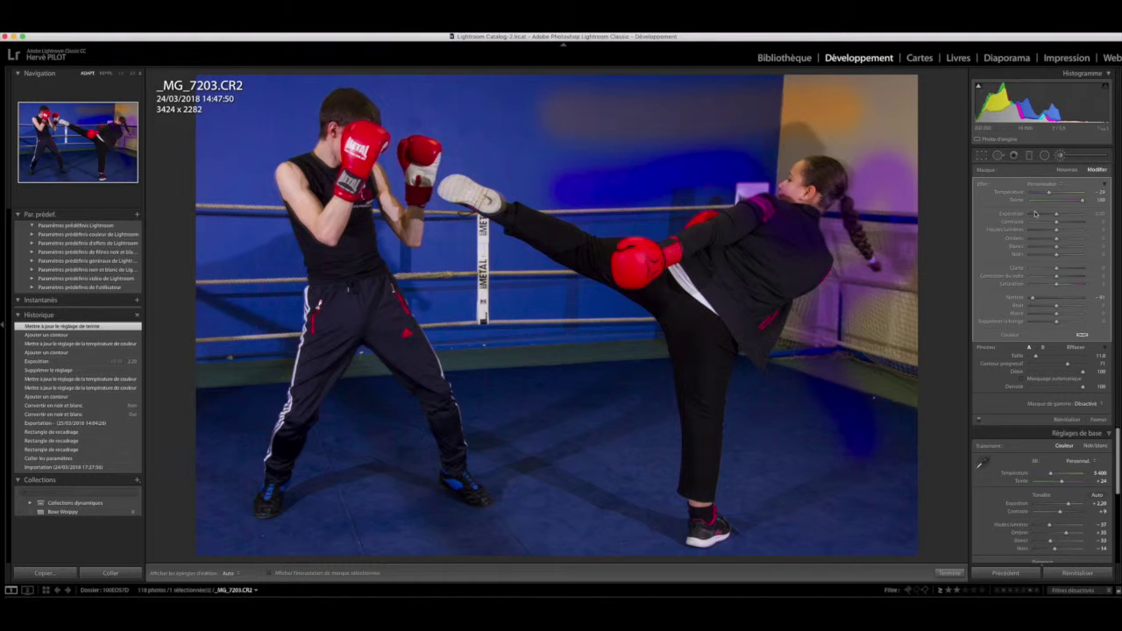
- Paint a third brush mask over the wall and floor with tint -100 and set its sharpness to 14
click(1065, 169)
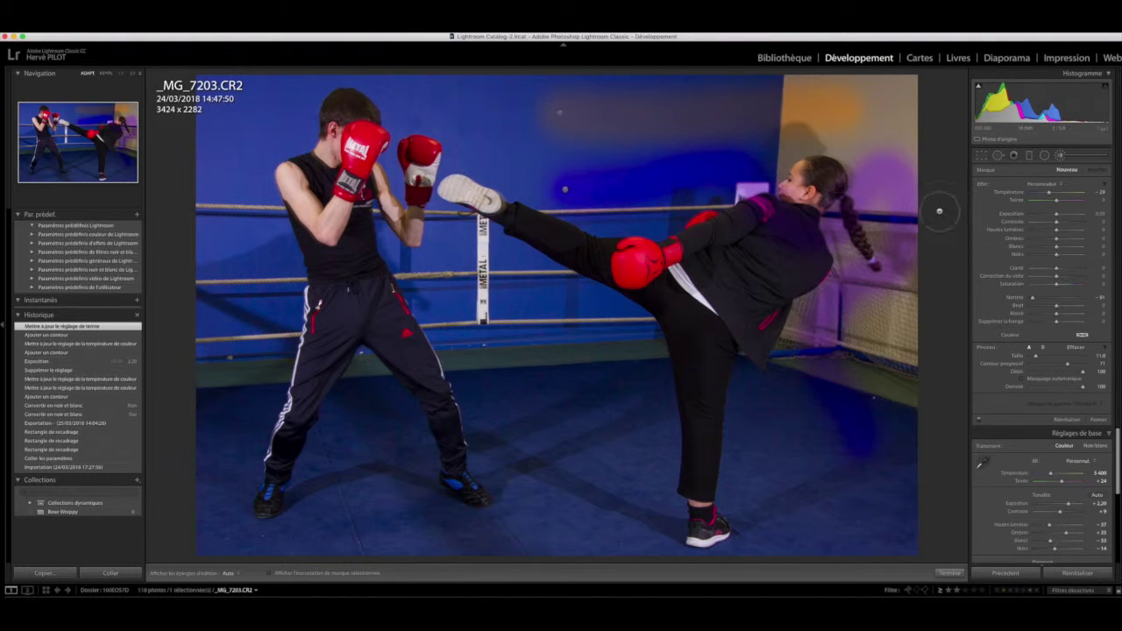
drag(1056, 200, 1030, 201)
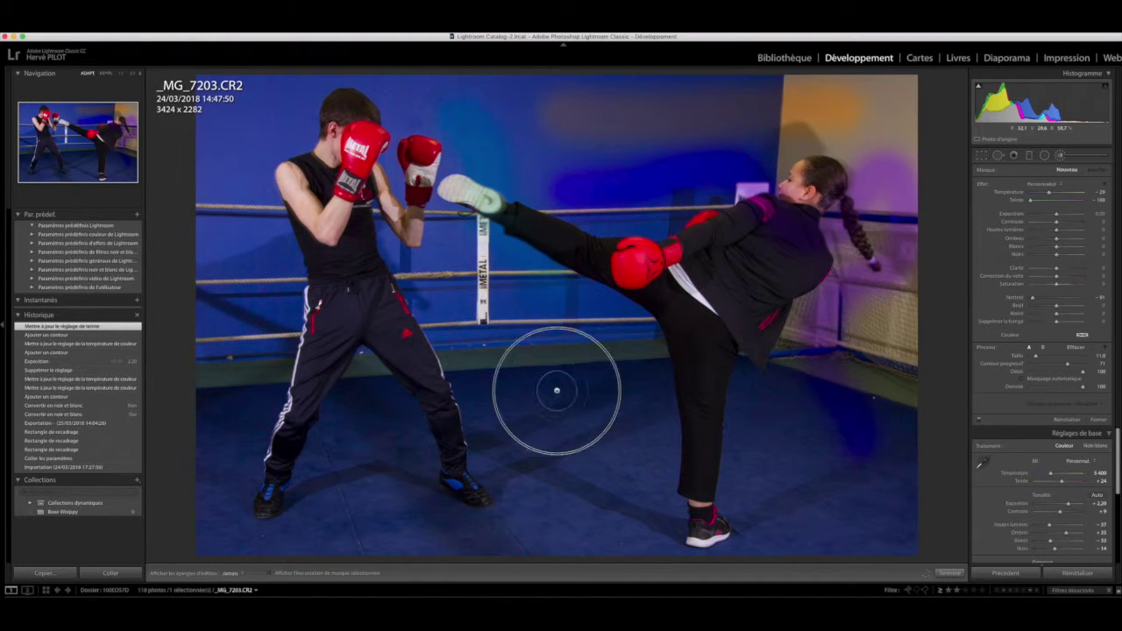
mouse_move(703, 453)
mouse_down()
mouse_move(806, 466)
mouse_move(885, 420)
mouse_up()
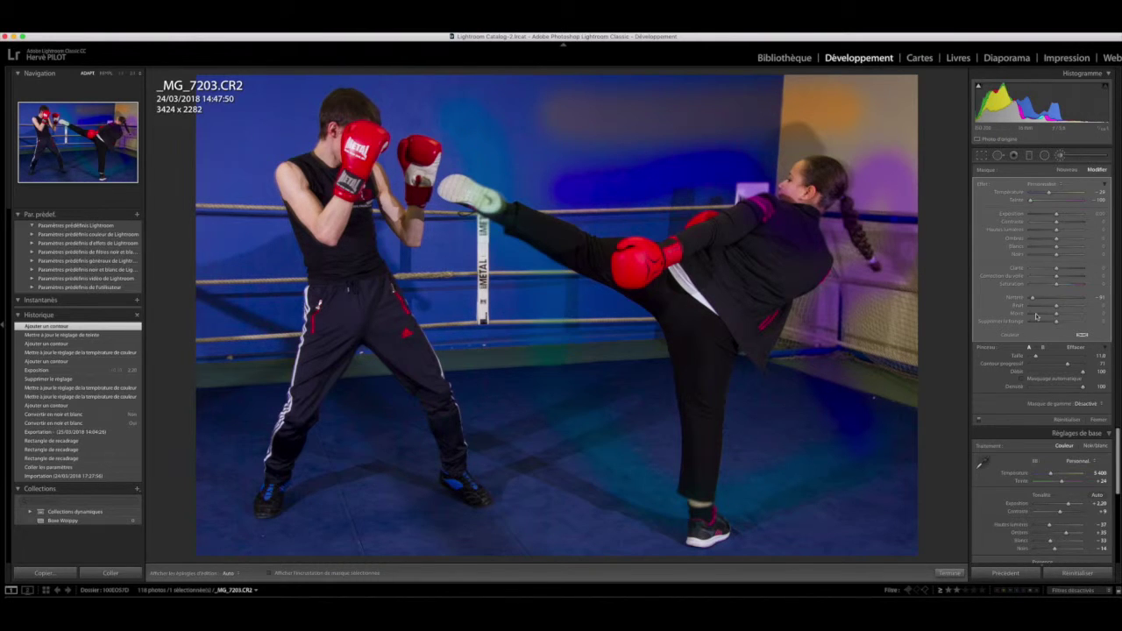
drag(1032, 297, 1059, 297)
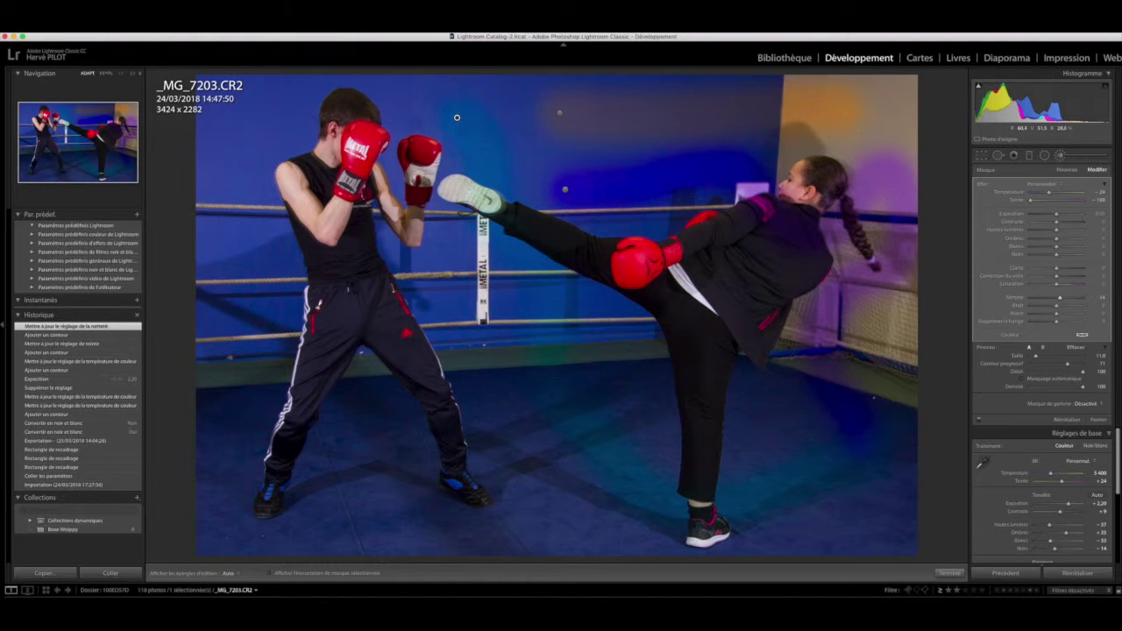
- Reset all brush adjustments on the photo
click(1076, 422)
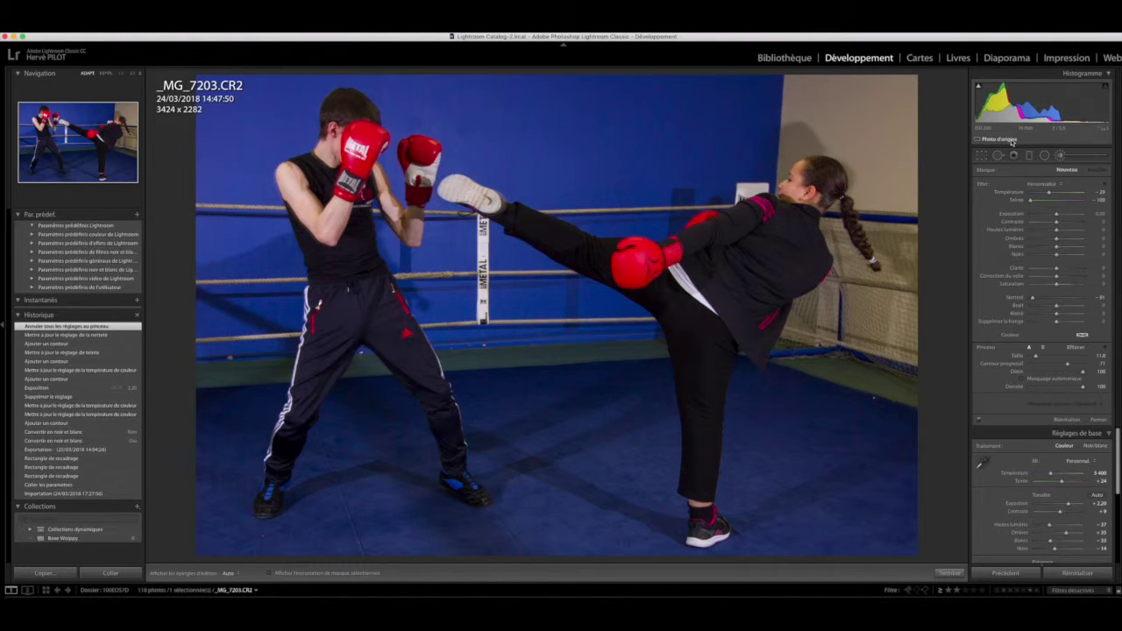
- Paint a brush mask on the upper wall with tint -100 and a separate mask down the blue wall with a strongly positive tint
drag(863, 109, 903, 112)
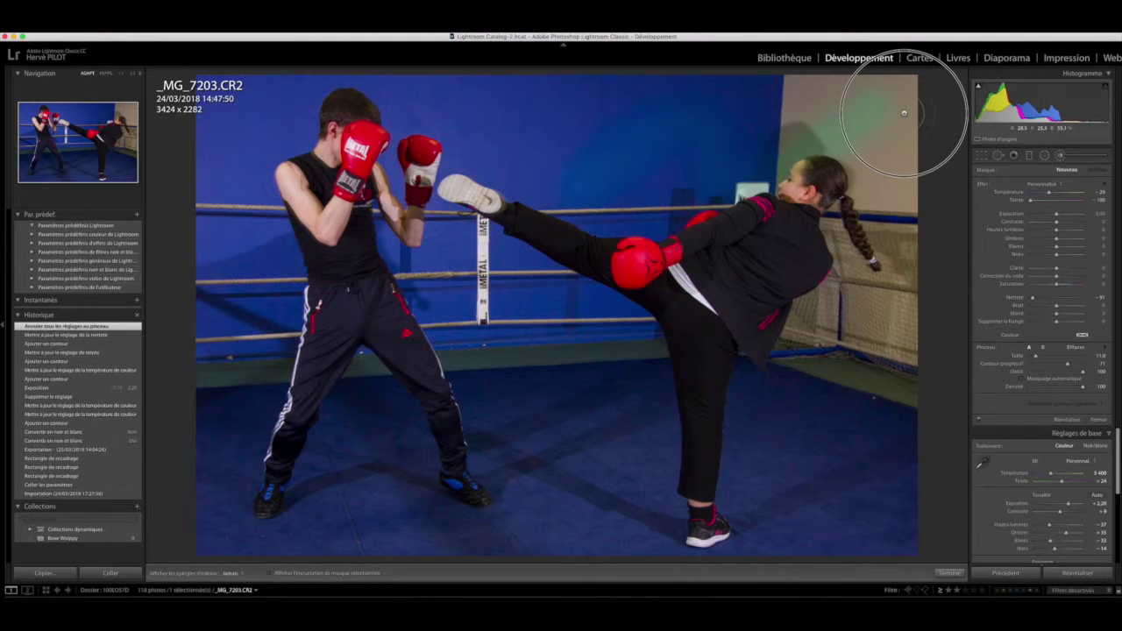
click(1066, 169)
mouse_move(587, 108)
mouse_down()
mouse_move(601, 288)
mouse_move(535, 325)
mouse_up()
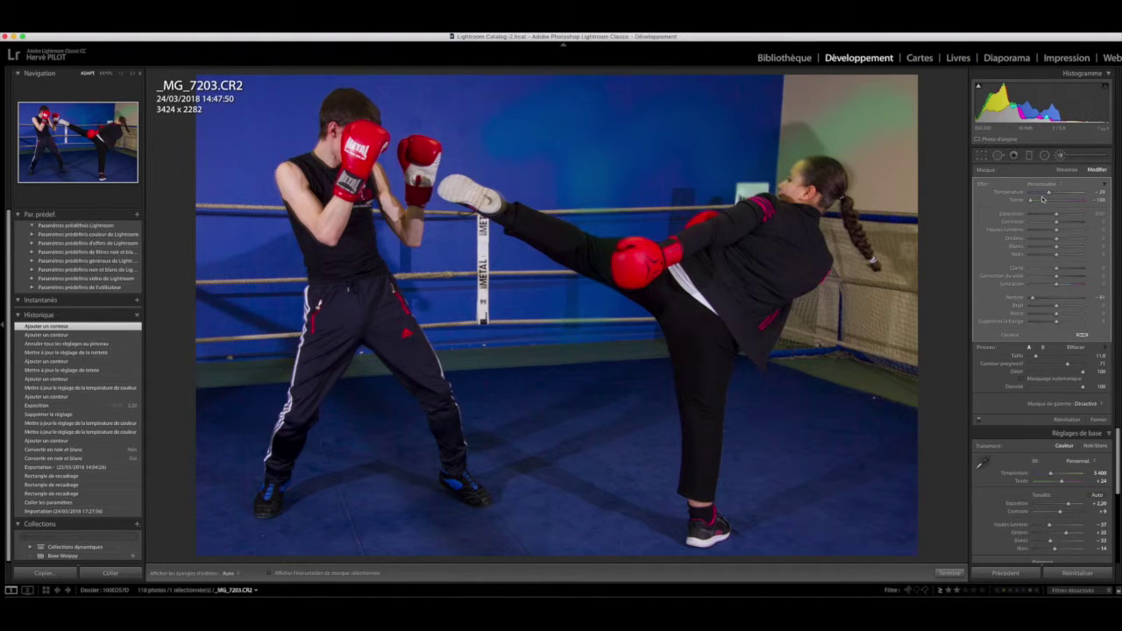
drag(1043, 201, 1081, 202)
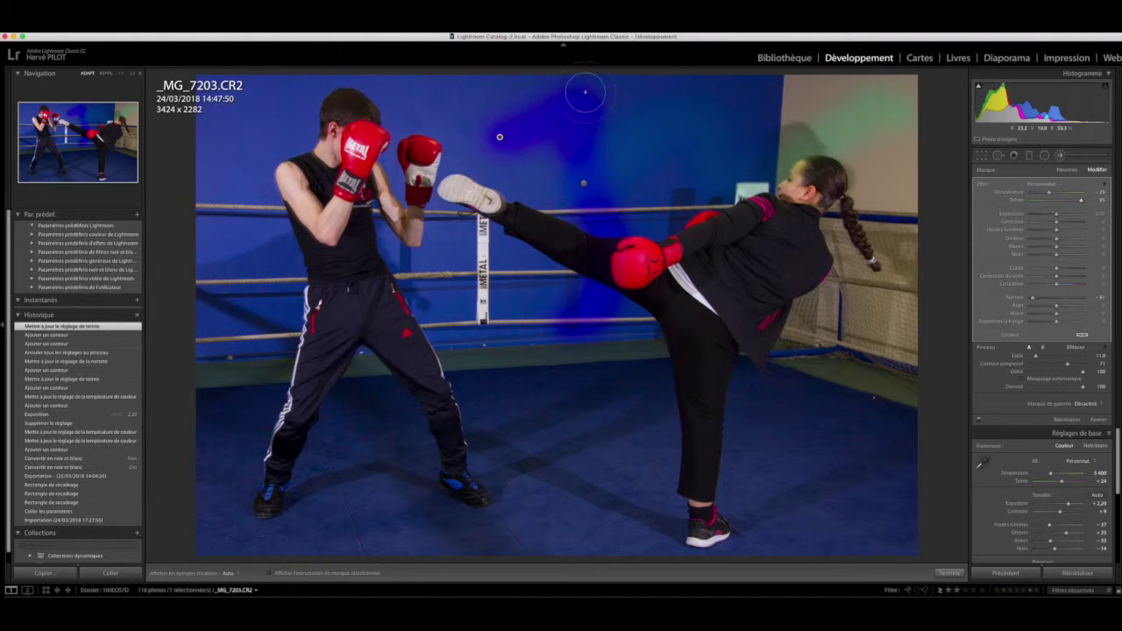
- Delete both brush masks from the wall and leave the adjustment brush
click(584, 186)
click(500, 139)
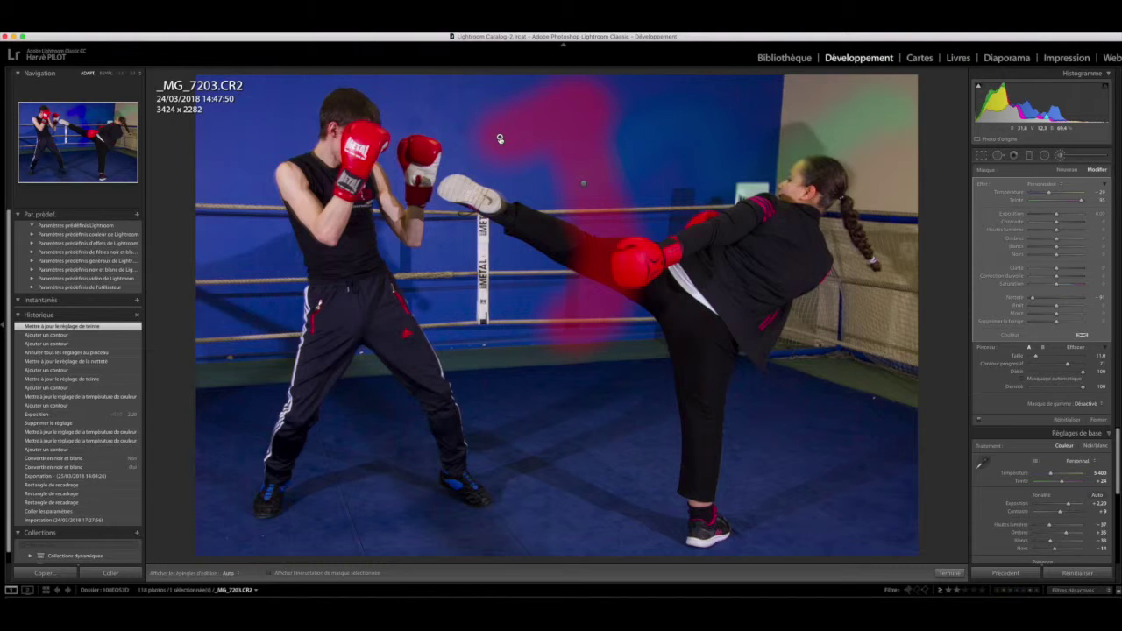
key(Delete)
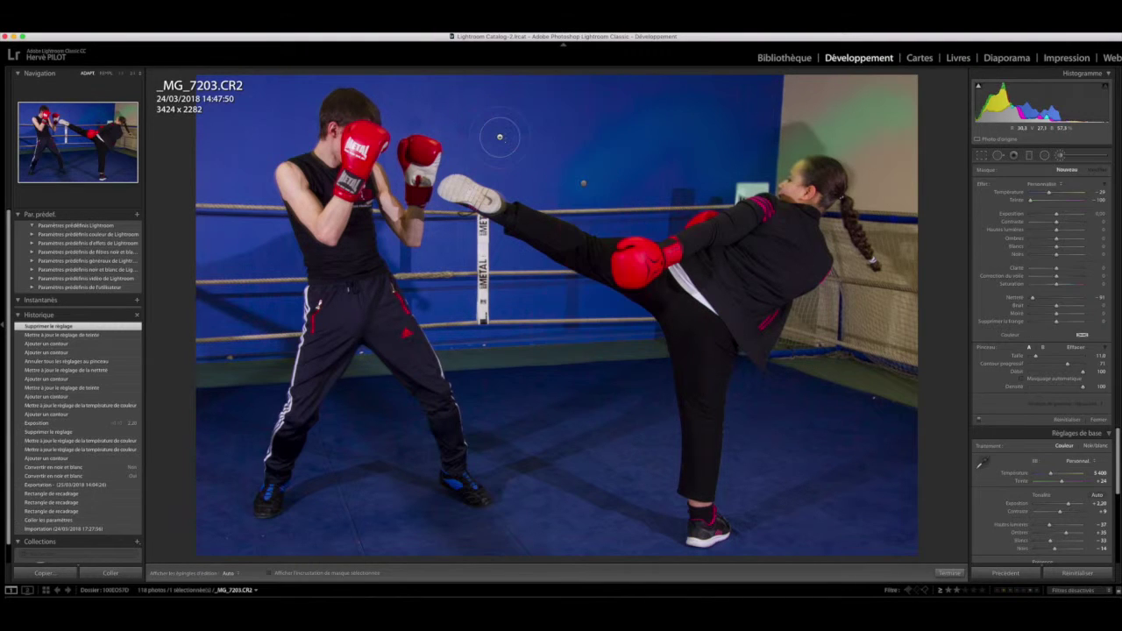
click(584, 183)
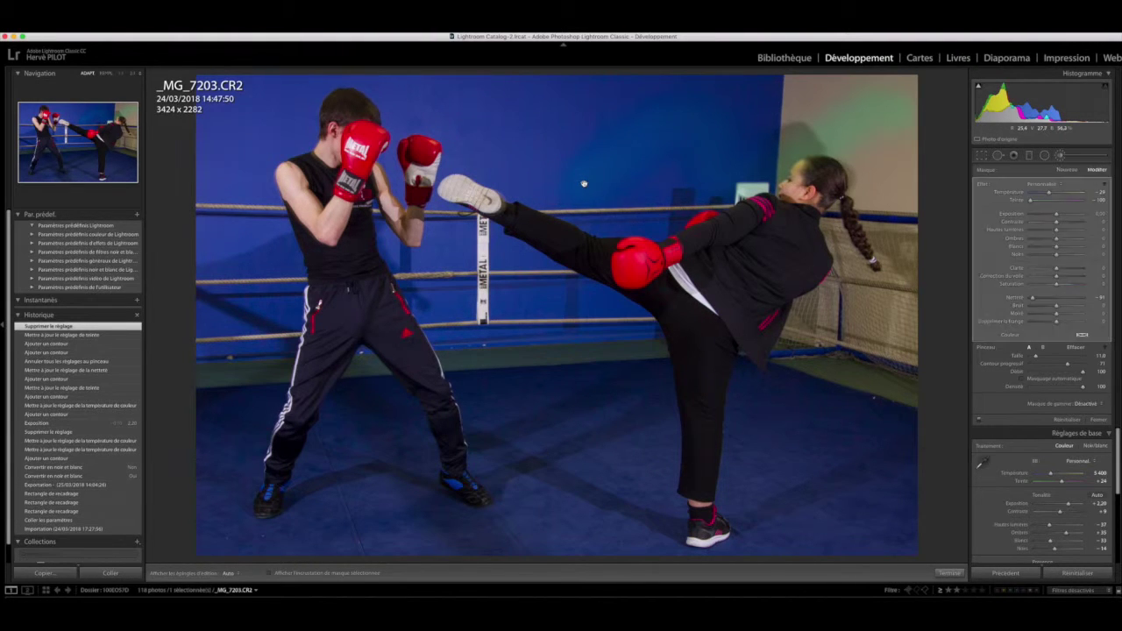
key(Delete)
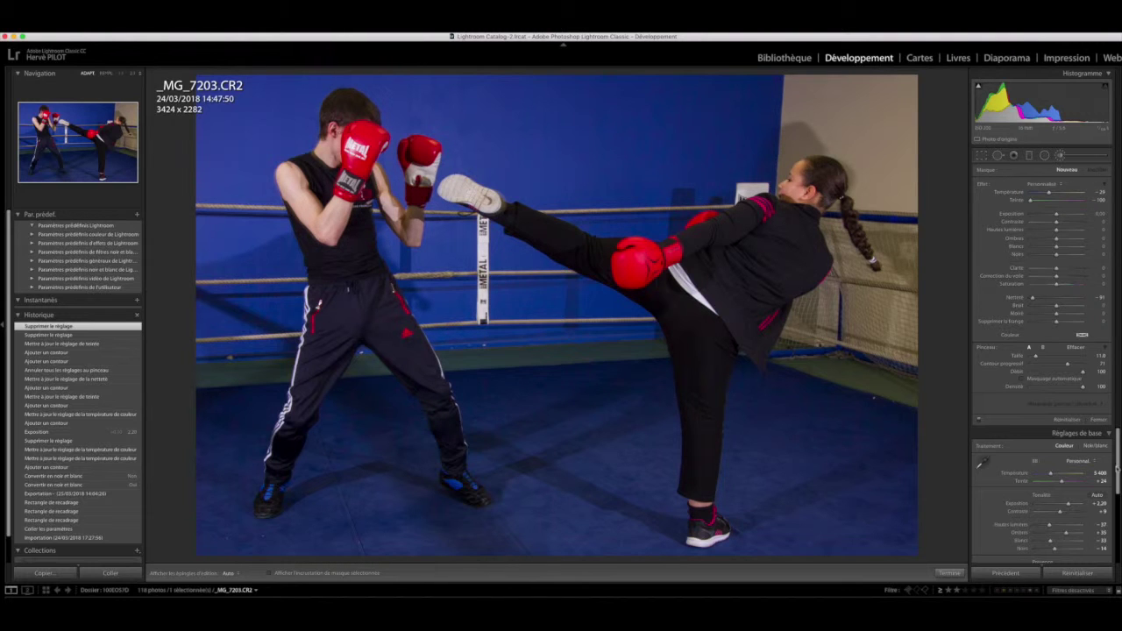
click(1100, 422)
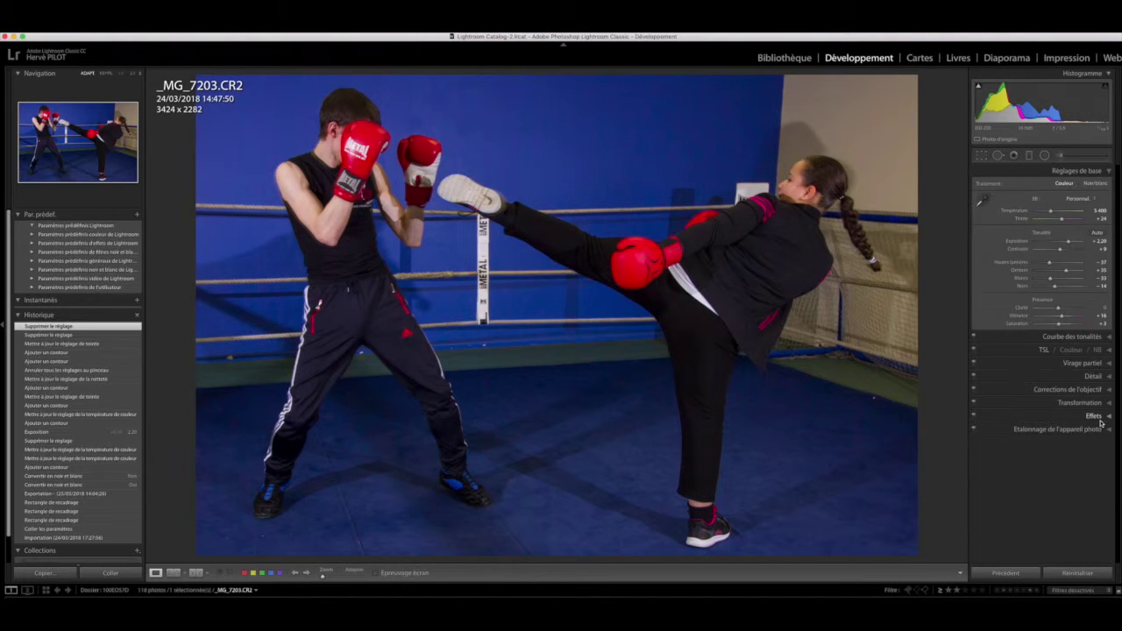
- Convert the photo to black and white and set contrast to +64 and shadows to +81
click(1095, 183)
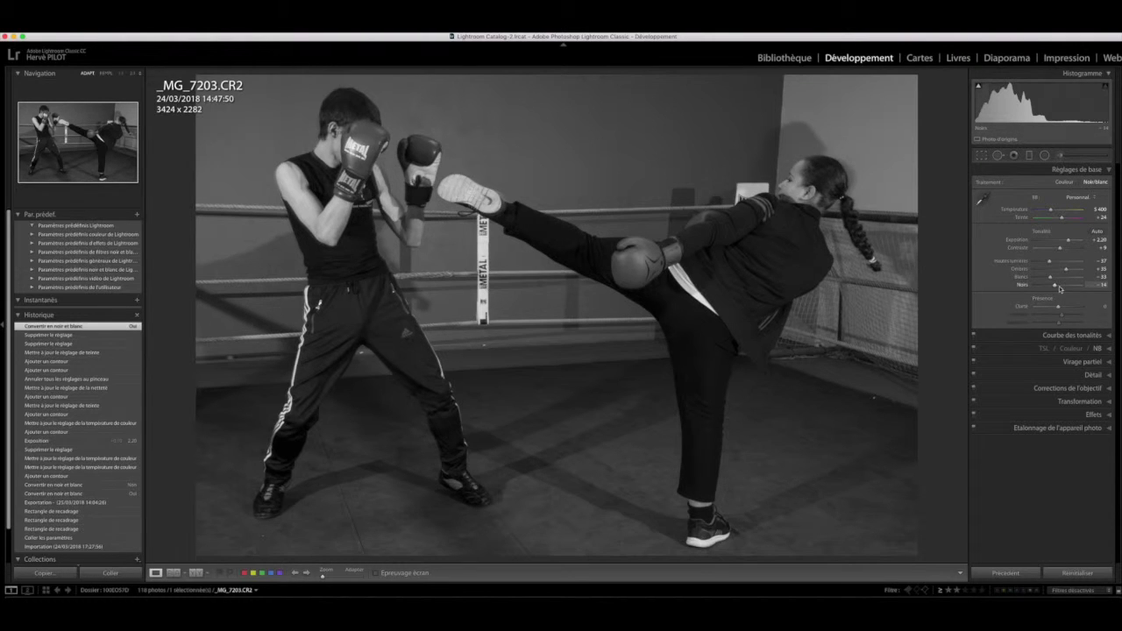
click(1060, 250)
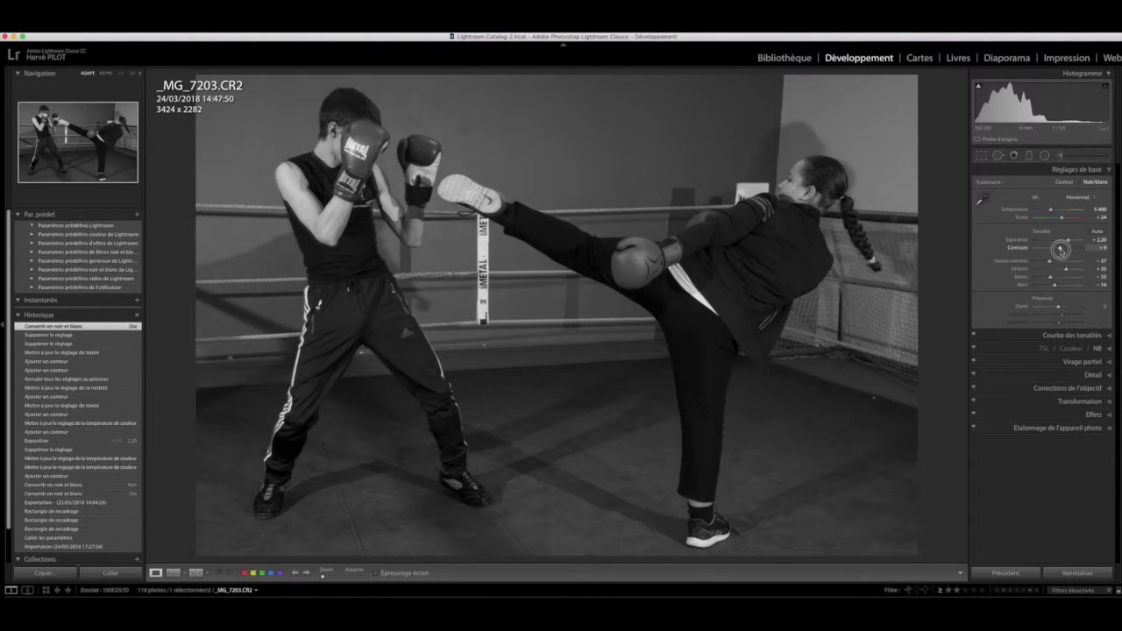
drag(1060, 250, 1062, 249)
drag(1067, 249, 1077, 269)
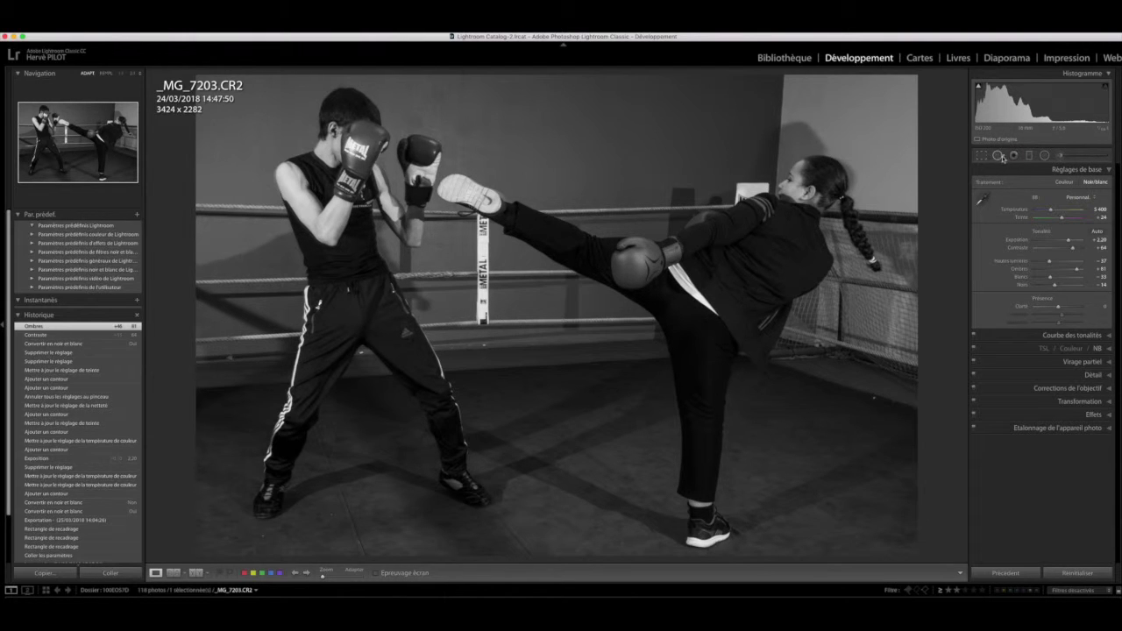
- Paint a new adjustment brush mask over the male boxer's upper body and gloves
click(1044, 156)
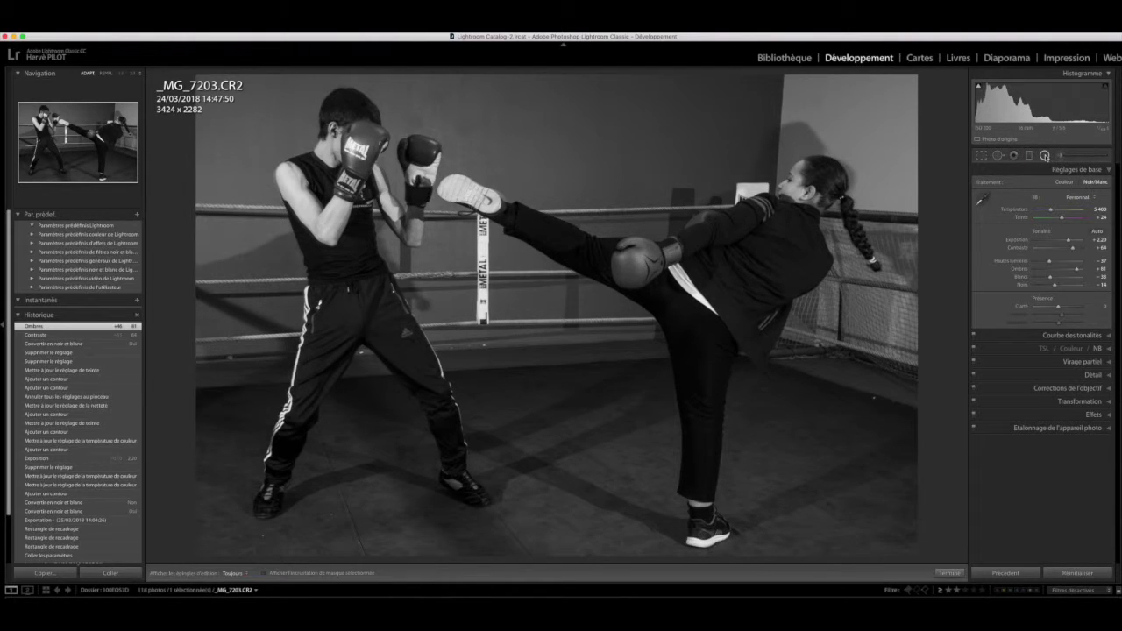
click(1059, 156)
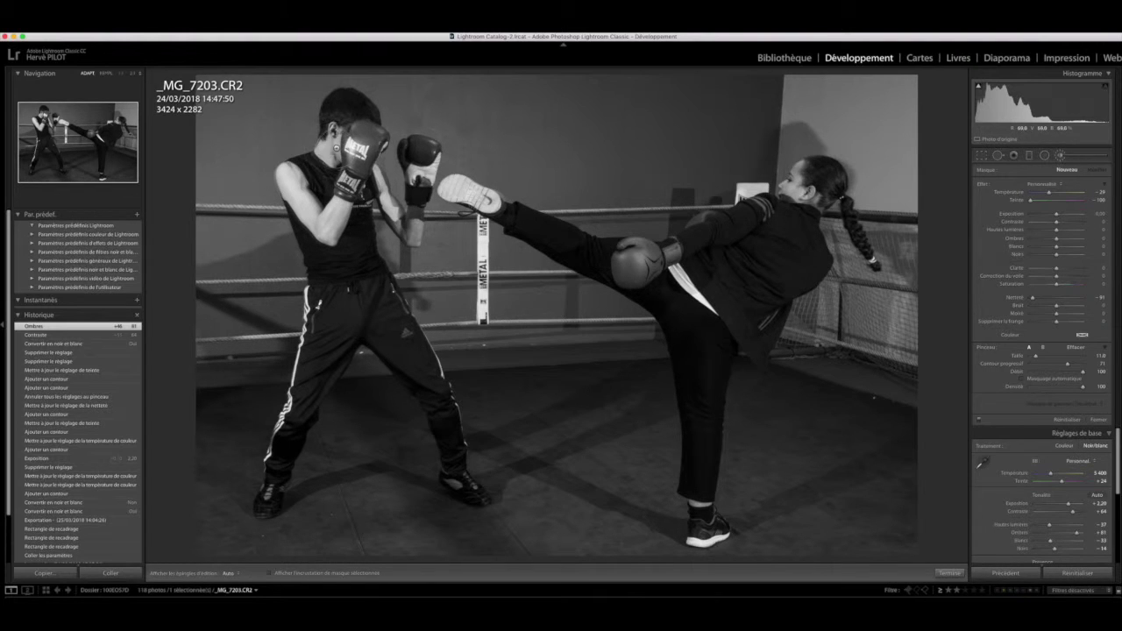
key(h)
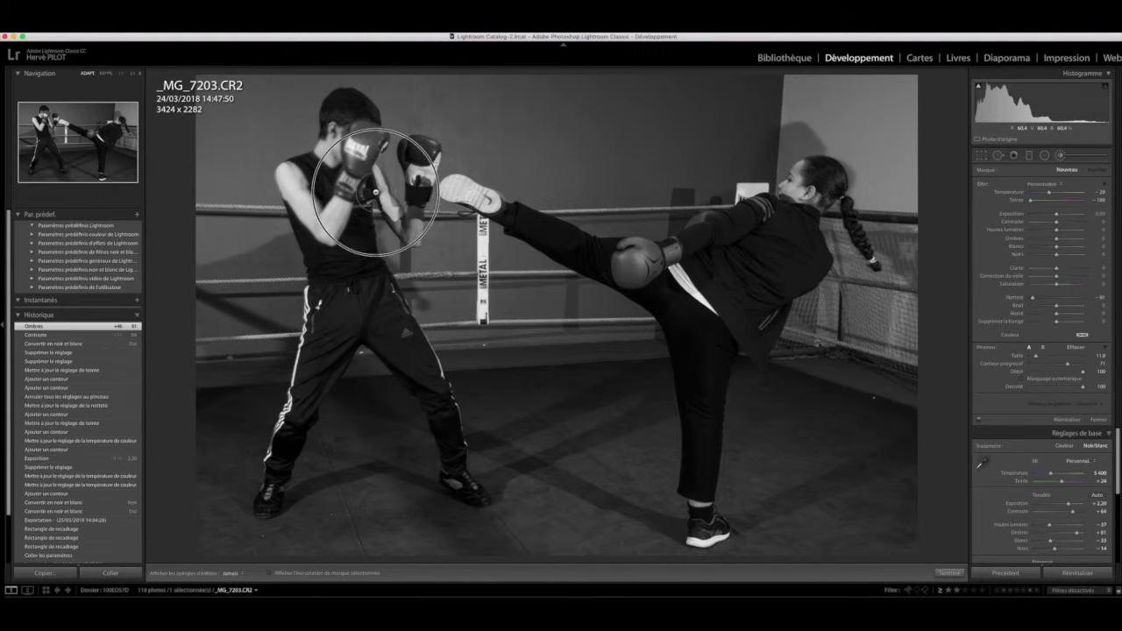
click(421, 162)
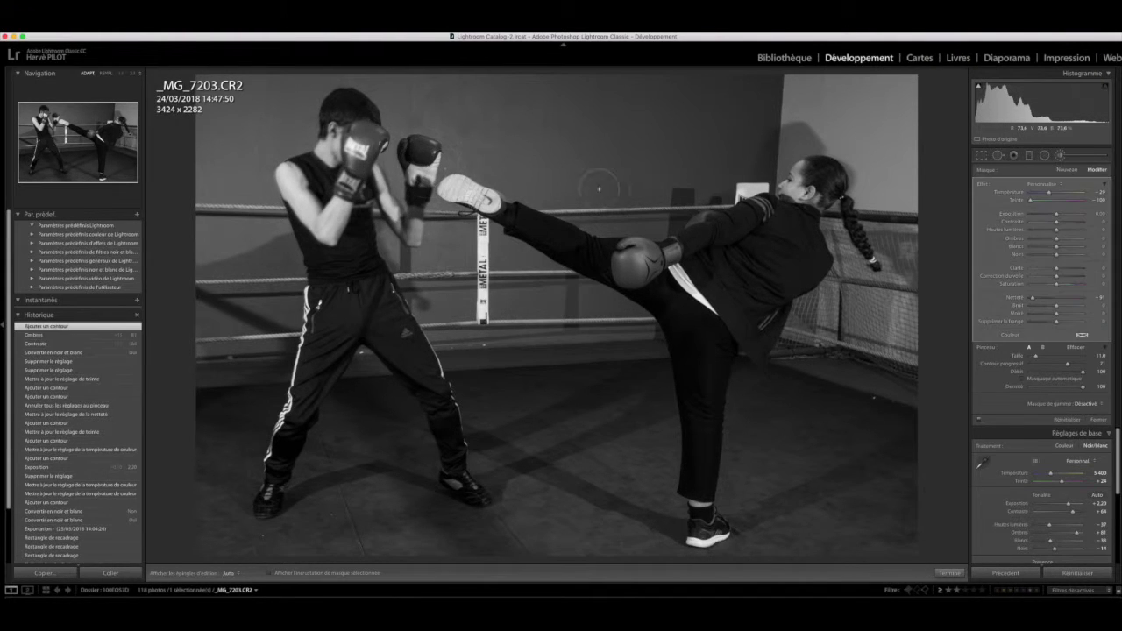
- Reset the boxer mask's sharpness to 0 and slightly lower its exposure
drag(1032, 299, 1052, 299)
double_click(1016, 301)
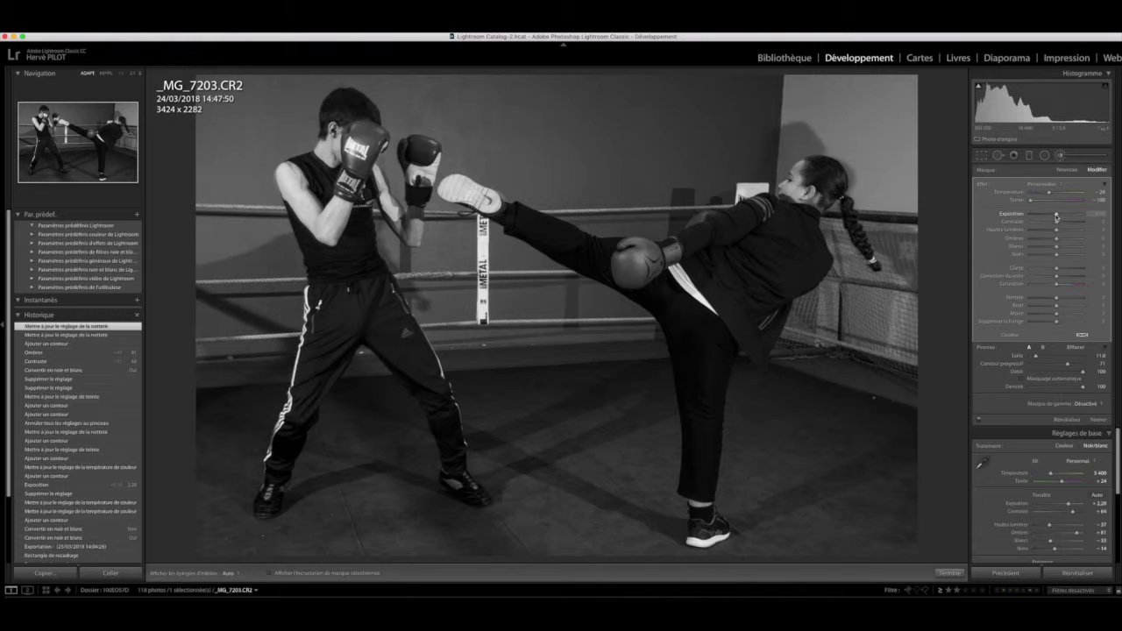
mouse_move(1054, 215)
mouse_down()
mouse_move(1041, 216)
mouse_move(1052, 217)
mouse_up()
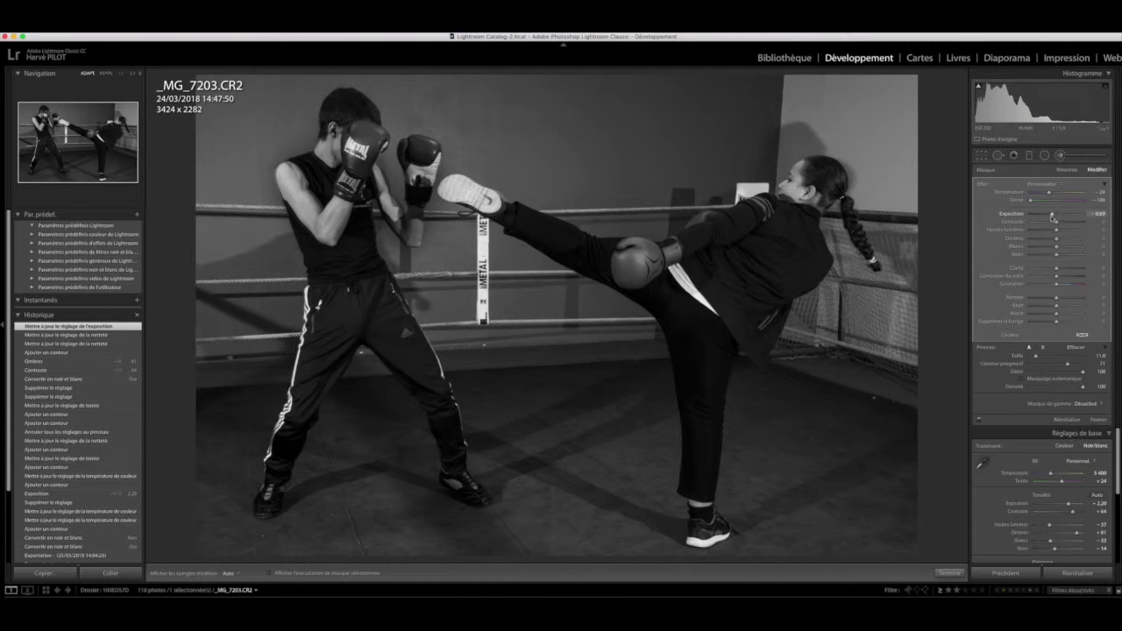
- Refine the boxer mask using its overlay, extending it over his hair and erasing the spill around his silhouette
key(o)
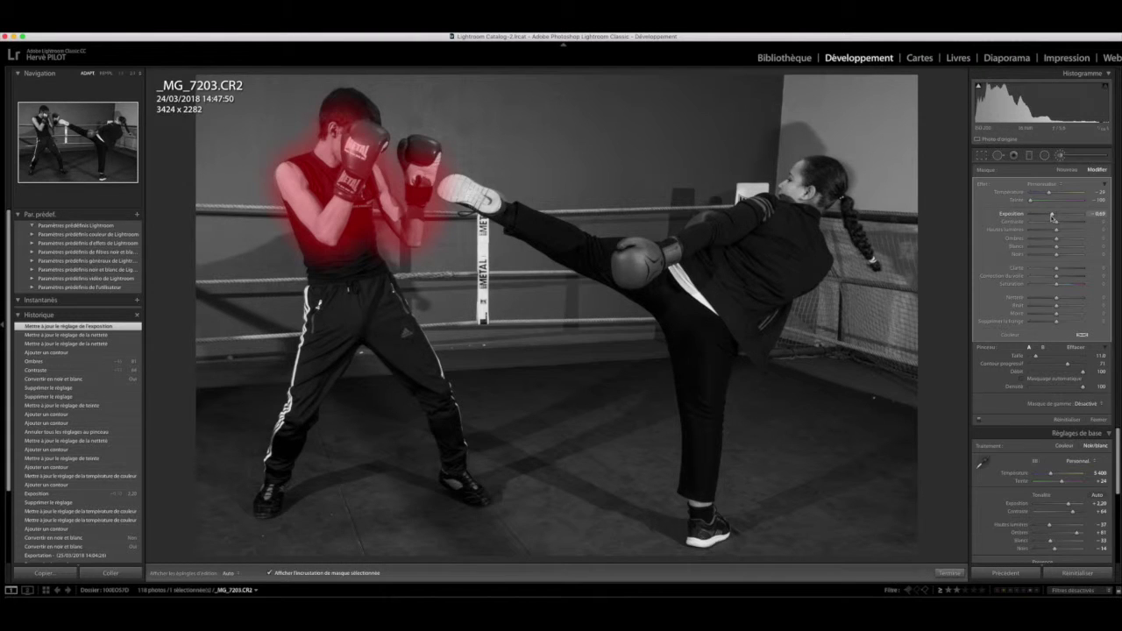
mouse_move(346, 113)
mouse_down()
mouse_move(325, 108)
mouse_move(333, 100)
mouse_move(355, 114)
mouse_up()
key(alt)
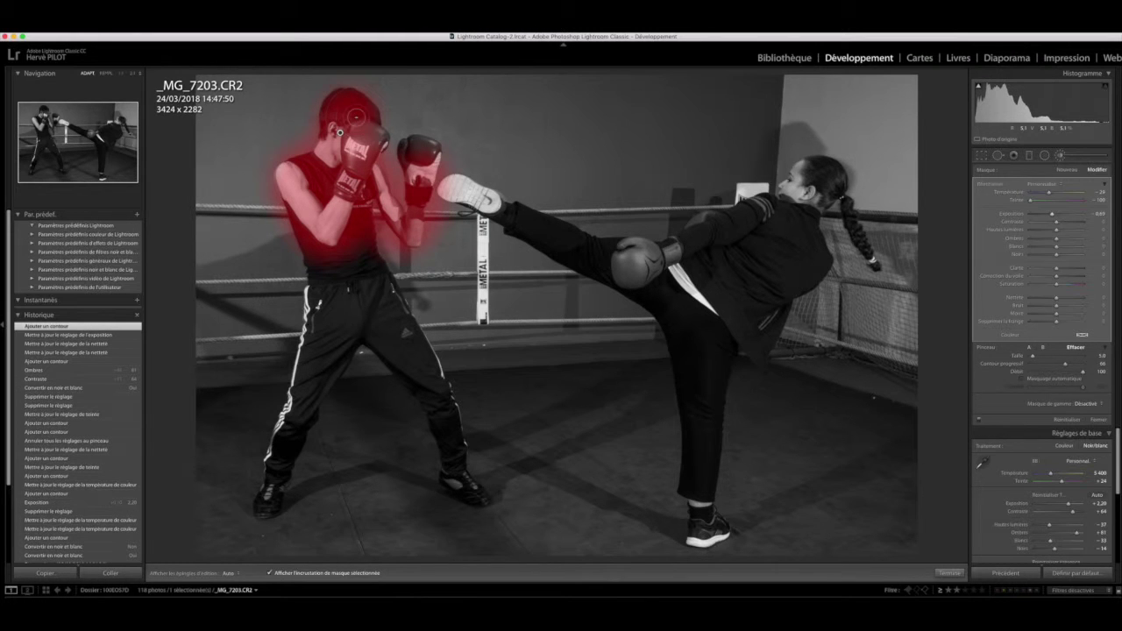
key(alt)
key(h)
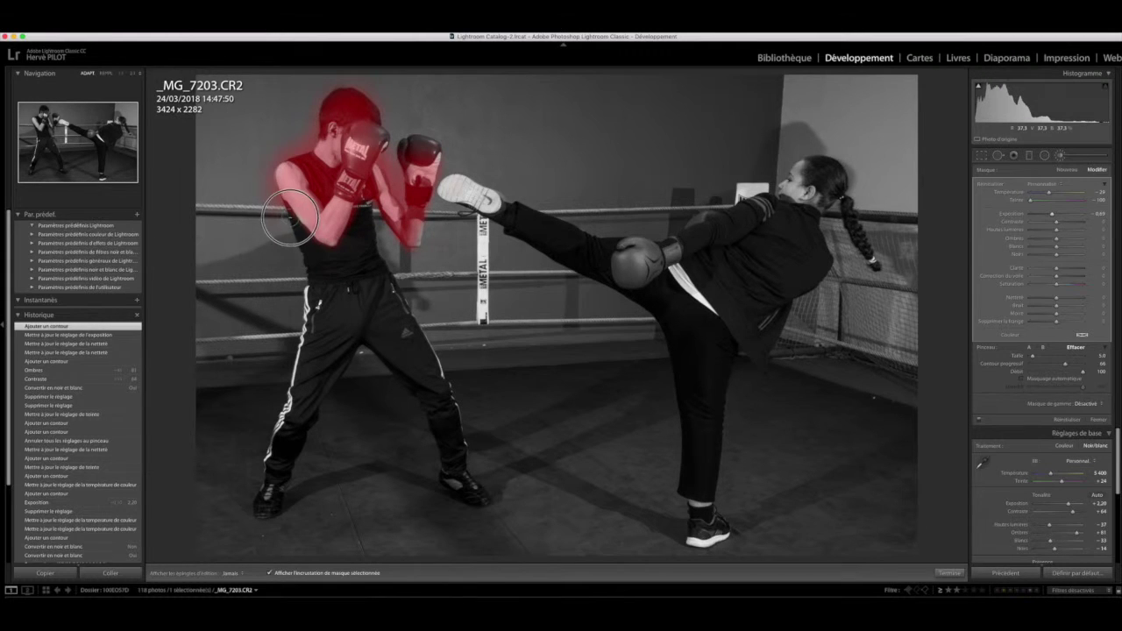
mouse_move(304, 141)
mouse_down()
mouse_move(326, 91)
mouse_move(352, 85)
mouse_move(383, 100)
mouse_move(401, 156)
mouse_up()
key(h)
mouse_move(404, 198)
mouse_down()
mouse_move(422, 196)
mouse_move(412, 154)
mouse_up()
key(h)
key(o)
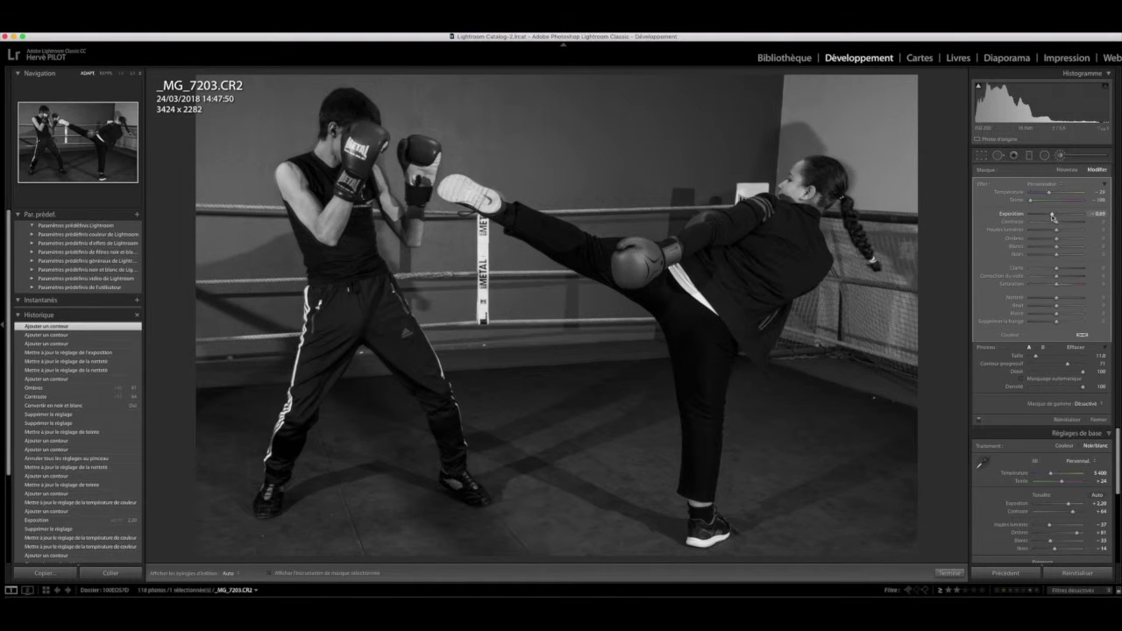
- Fine-tune the boxer mask's negative exposure and leave the adjustment brush
drag(1051, 216, 1052, 218)
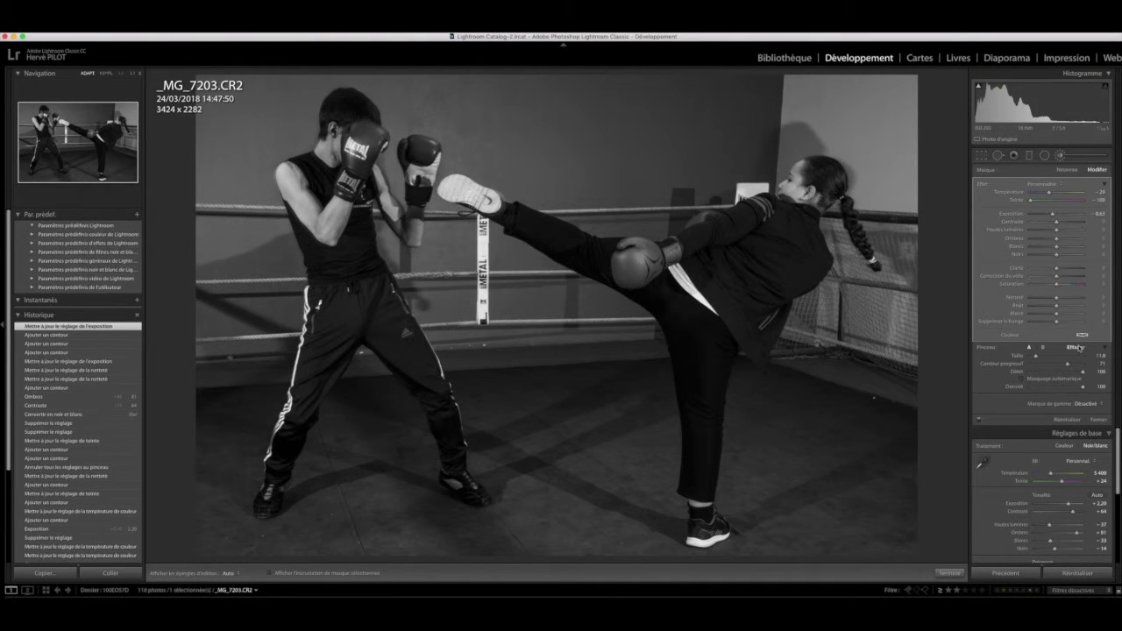
click(1098, 420)
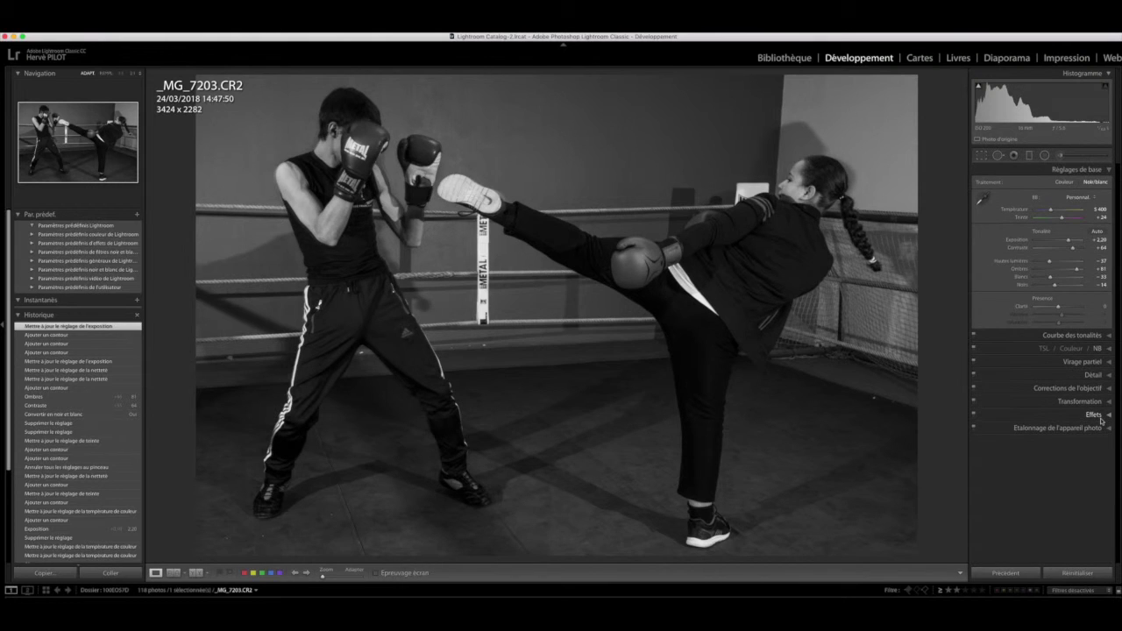